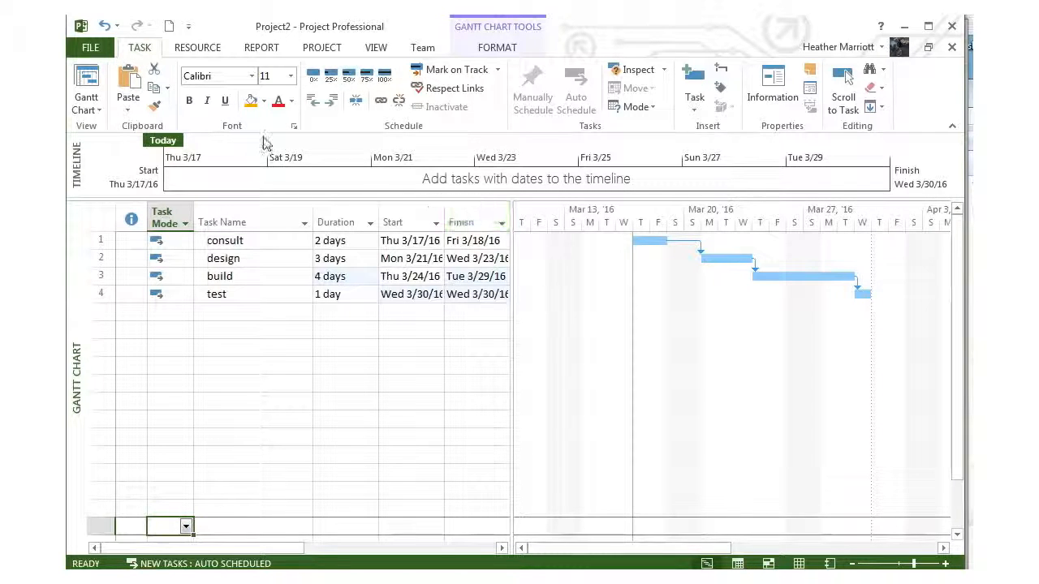
Step: Choose Standard as the project calendar in the project information and accept the settings
left_click(322, 49)
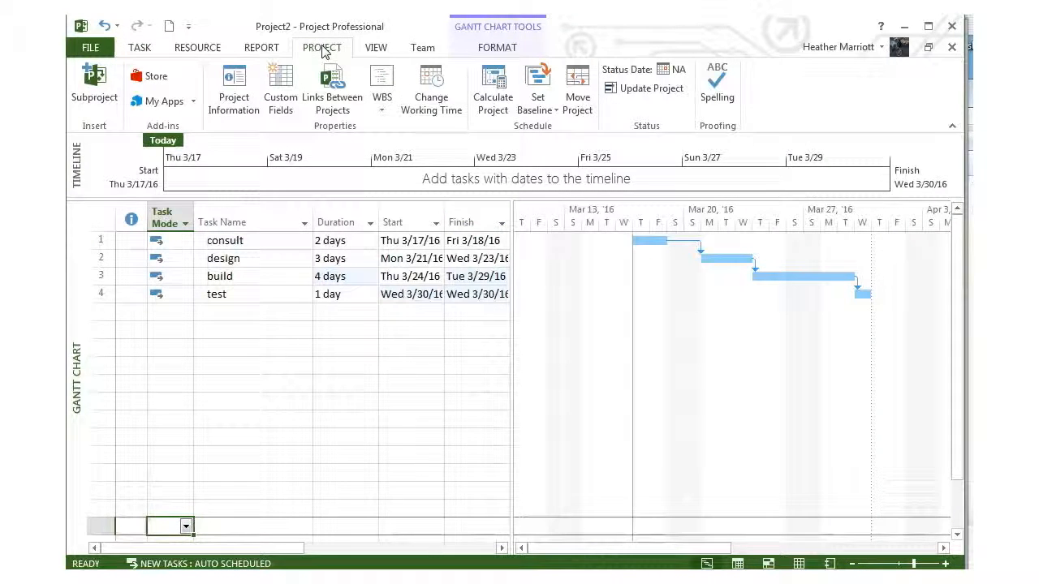
left_click(242, 83)
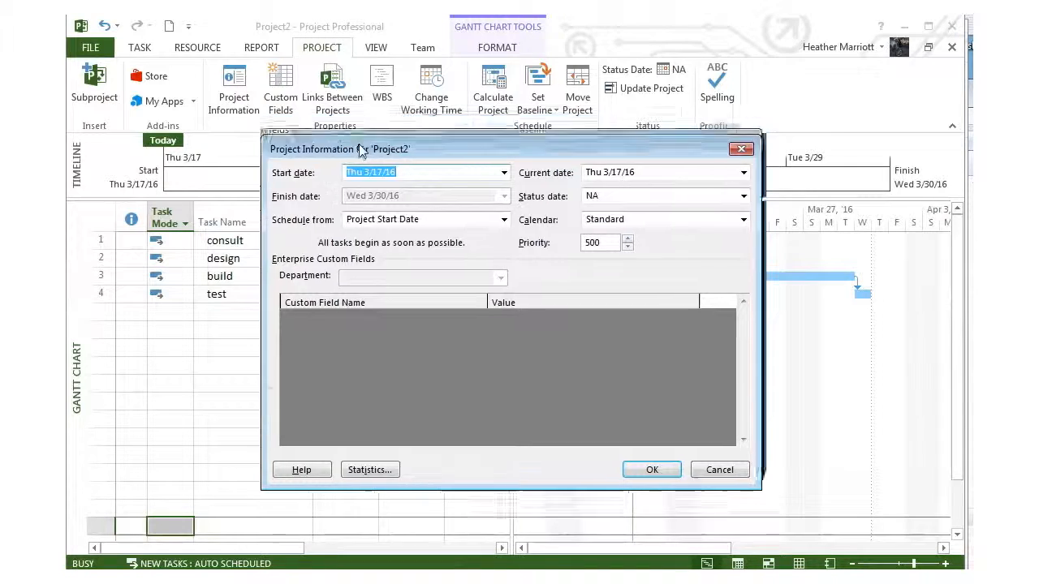
left_click_drag(363, 140, 337, 293)
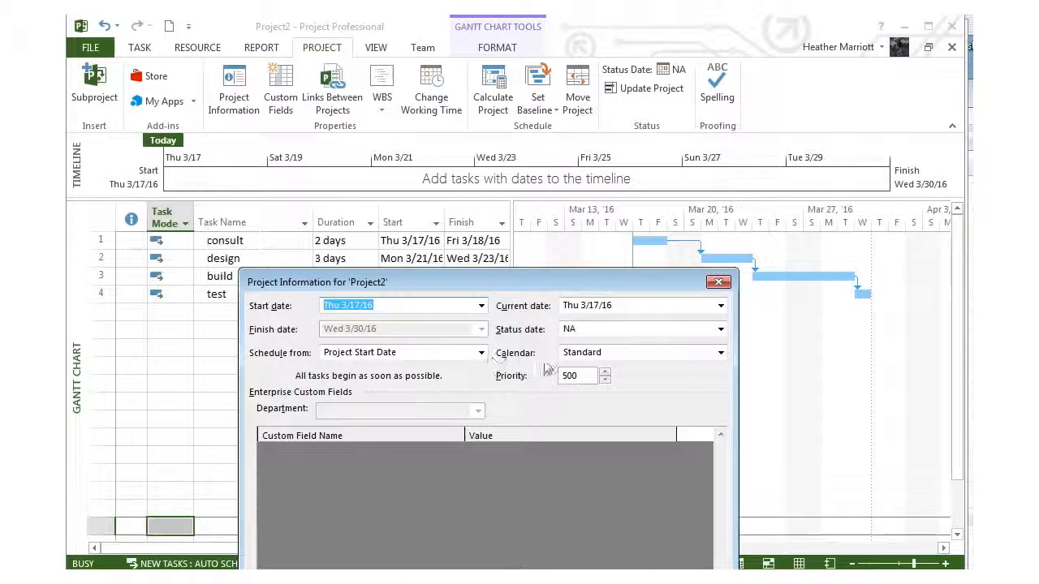
left_click(720, 353)
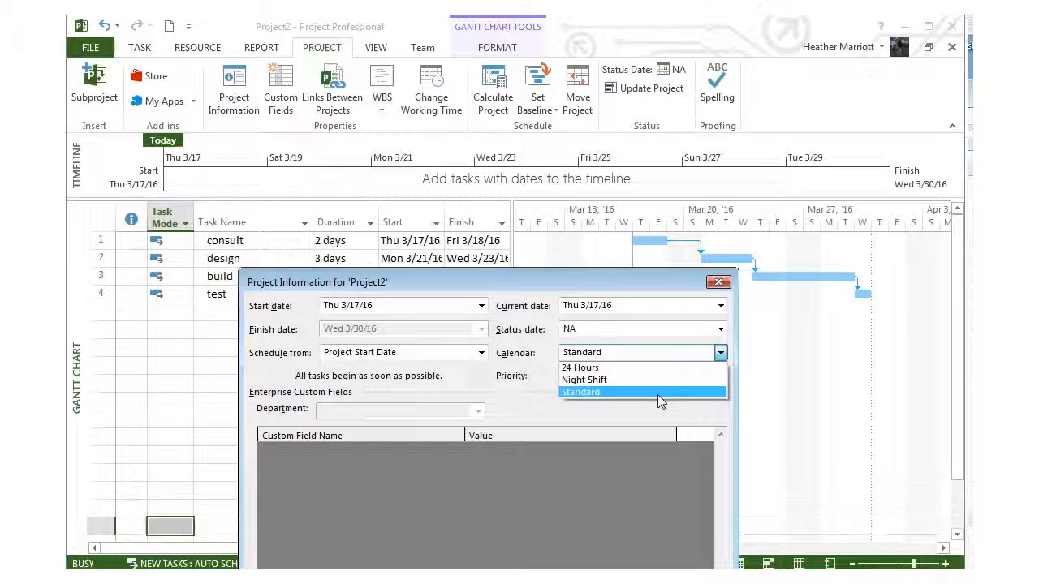
left_click(582, 393)
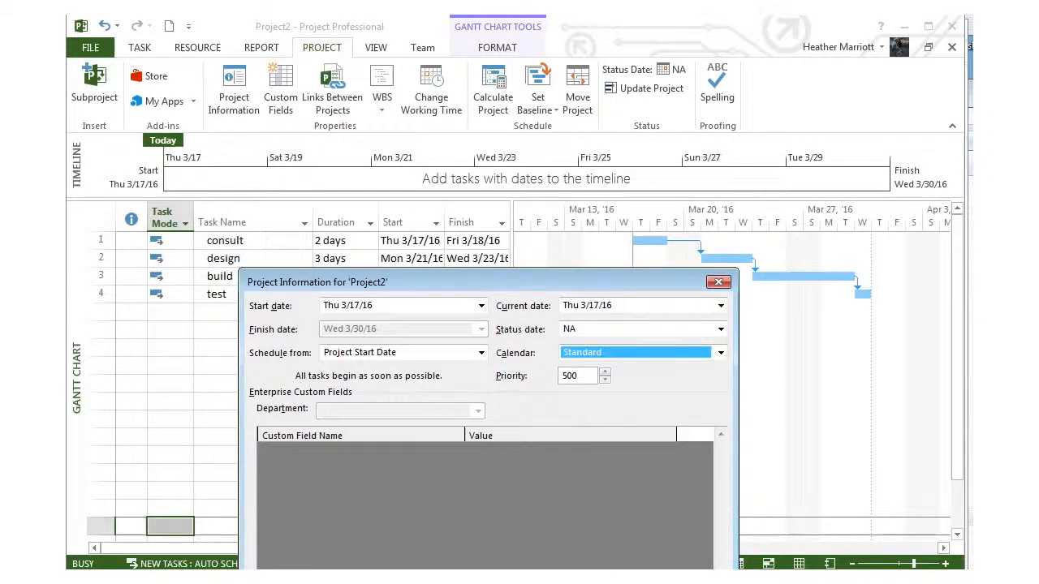
key("Return")
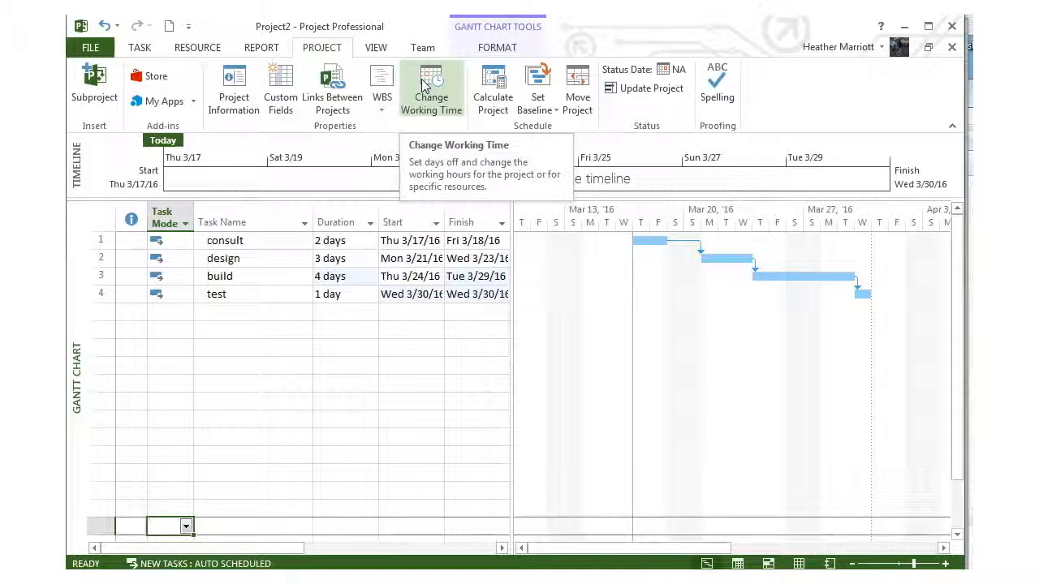
Step: Open the working time settings with Standard (Project Calendar) as the calendar to edit
left_click(421, 79)
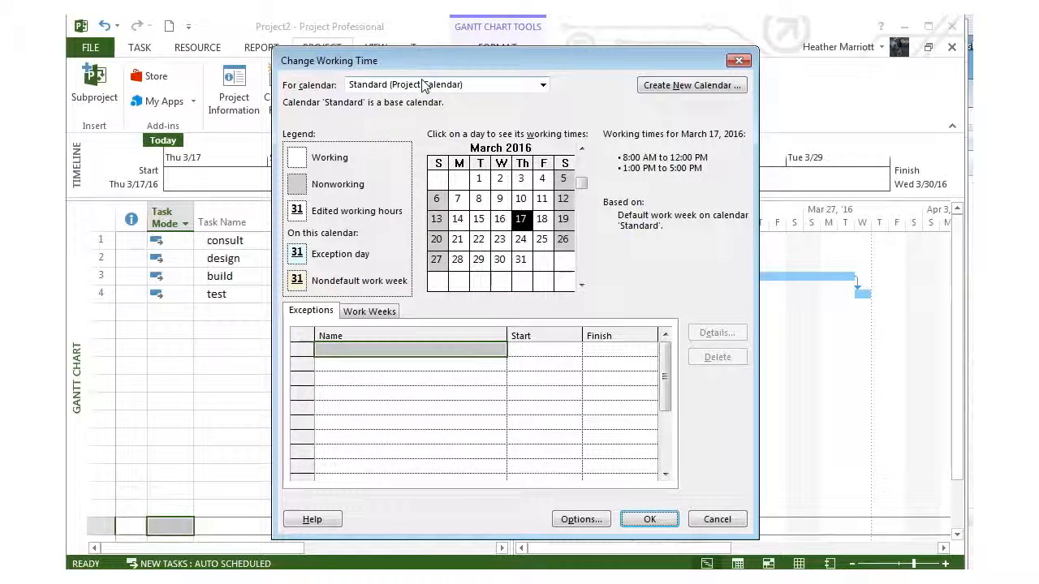
left_click_drag(419, 62, 369, 52)
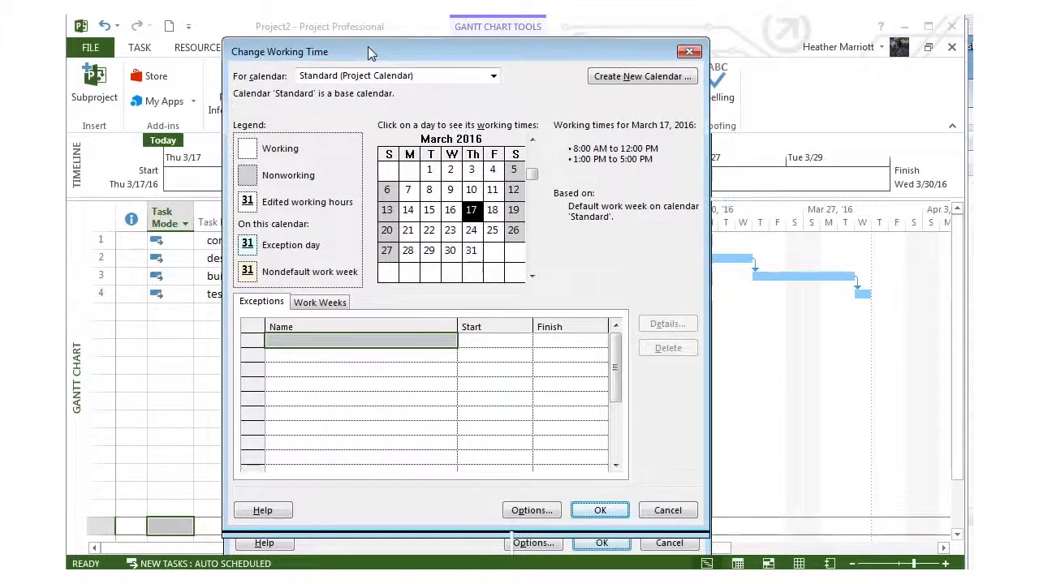
left_click(492, 76)
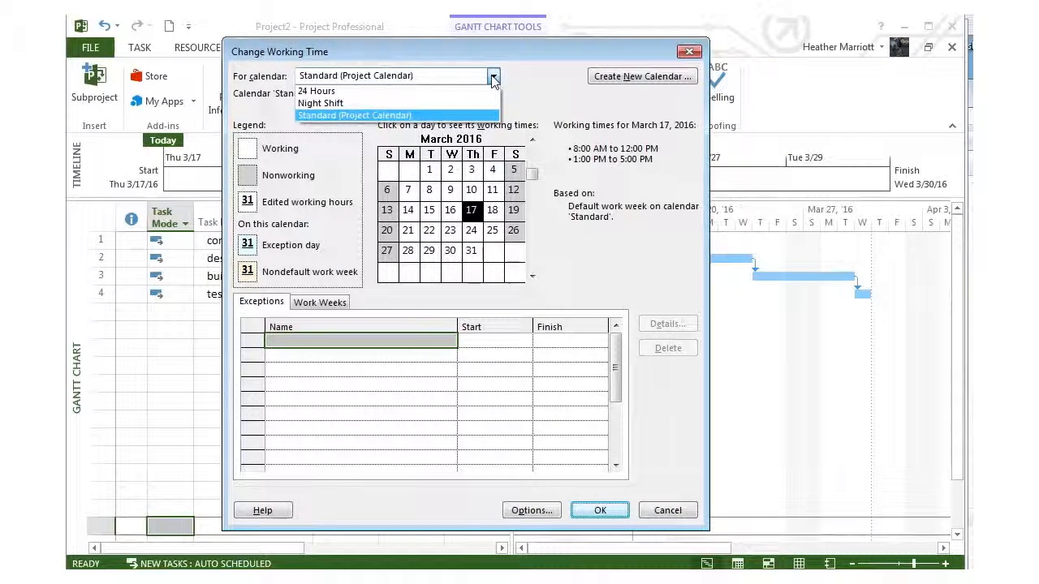
left_click(531, 79)
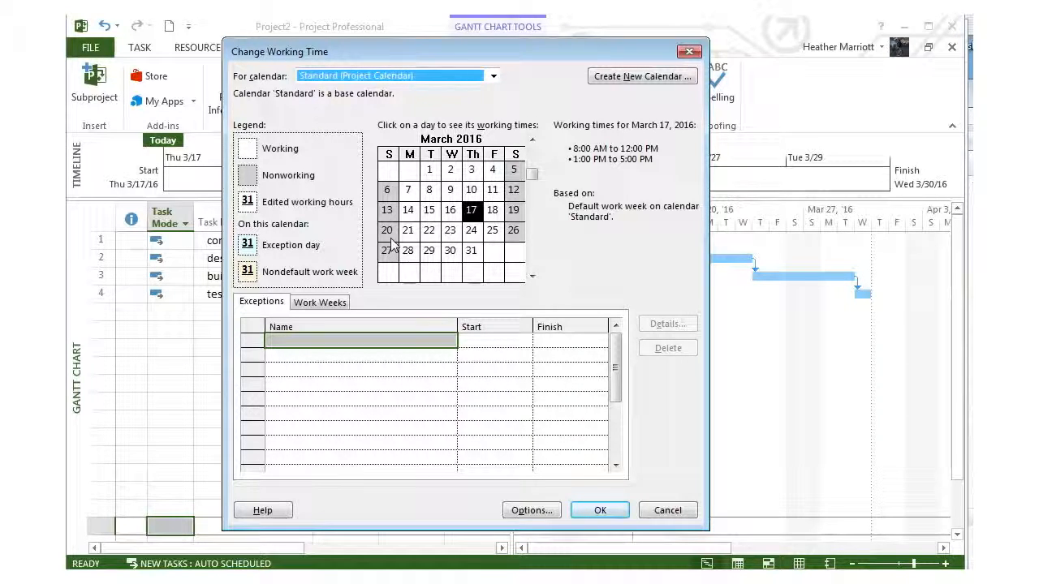
Step: Add a calendar exception named Company Party on 3/22/2016
left_click(285, 339)
type("Comp")
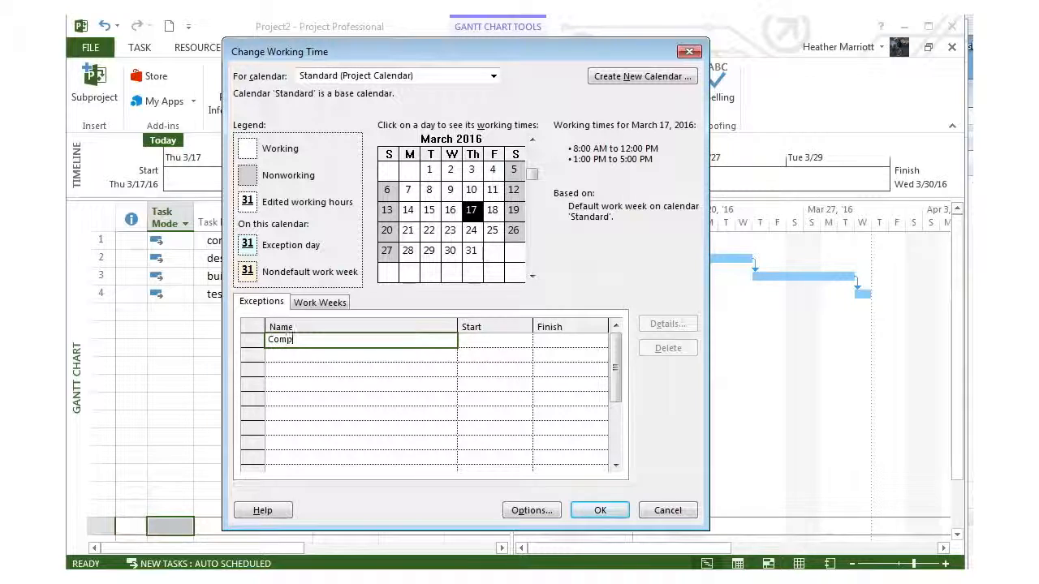
type("any Party")
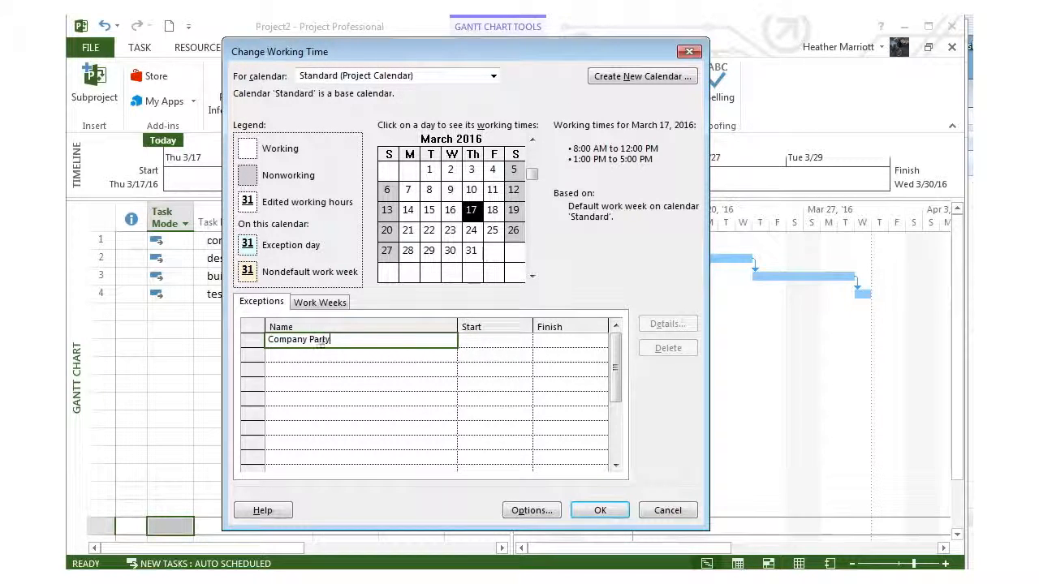
left_click(492, 343)
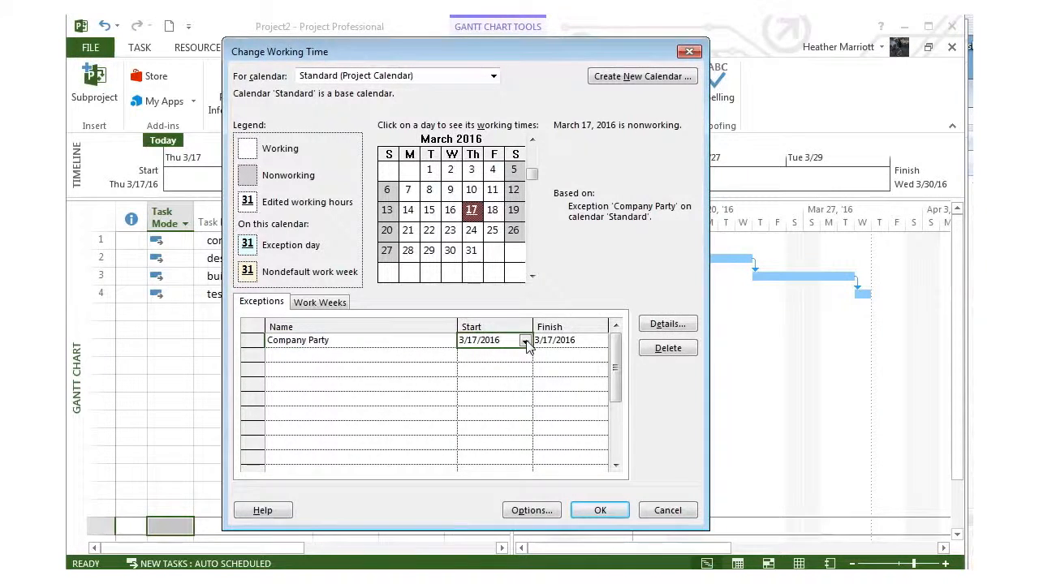
left_click(526, 342)
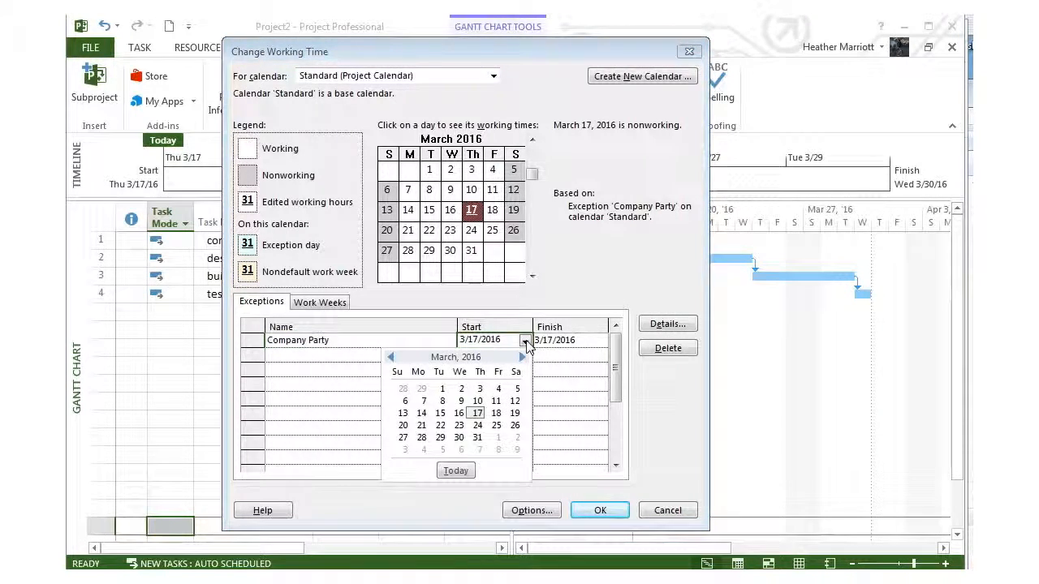
left_click(440, 426)
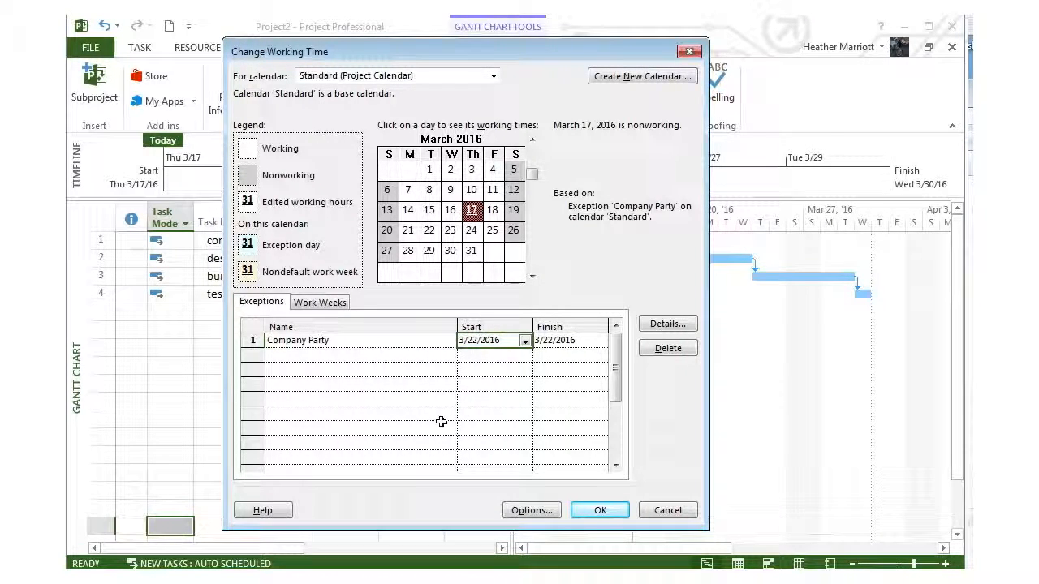
left_click(415, 357)
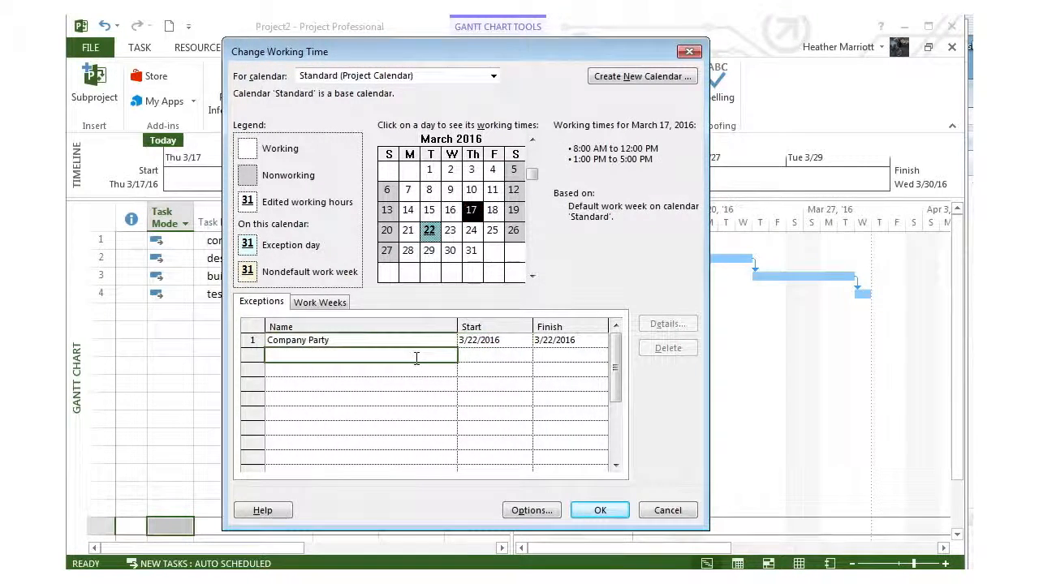
Step: Check the working times of March 22, 2016 in the calendar preview
left_click(428, 190)
left_click(429, 231)
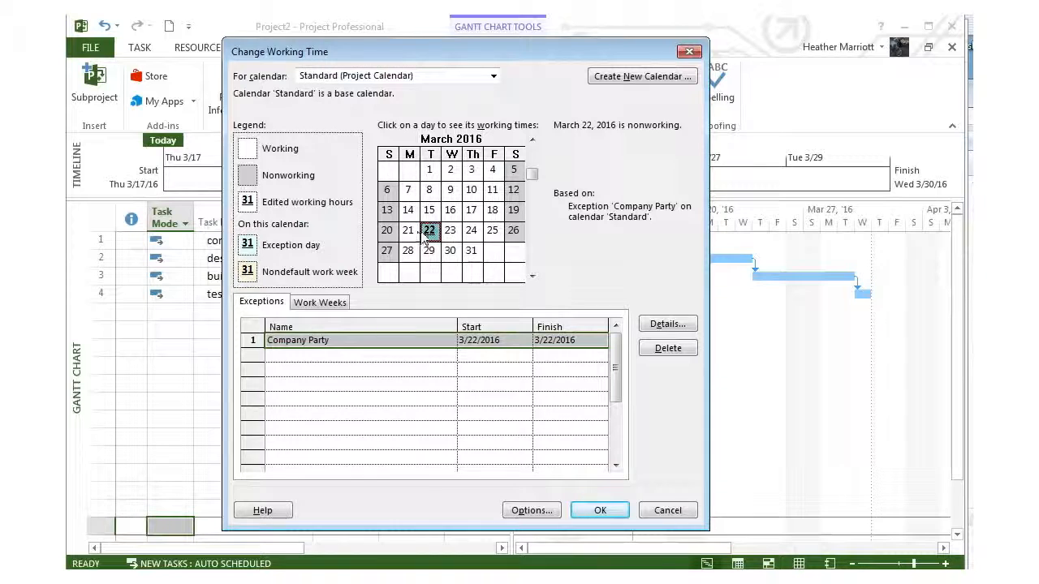
mouse_move(423, 236)
Step: Open the details of the [Default] work week and check the working times of individual weekdays
left_click(309, 305)
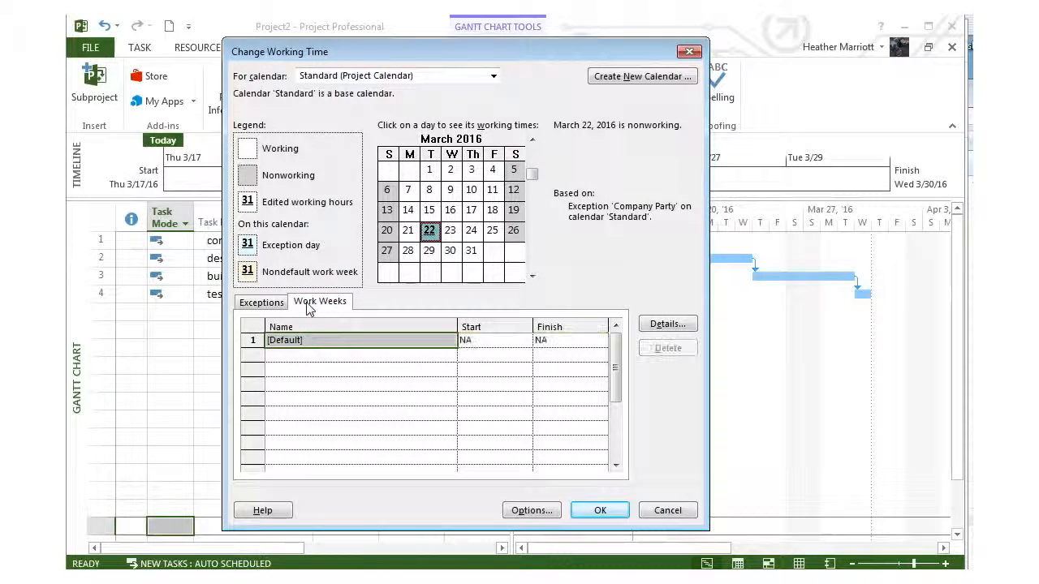
left_click(655, 326)
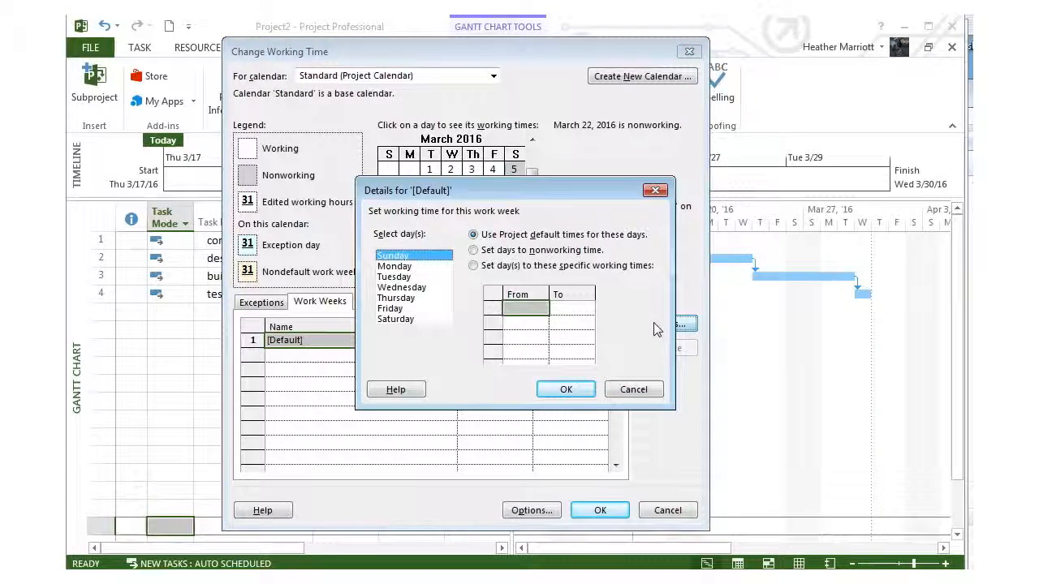
left_click(394, 268)
left_click(396, 278)
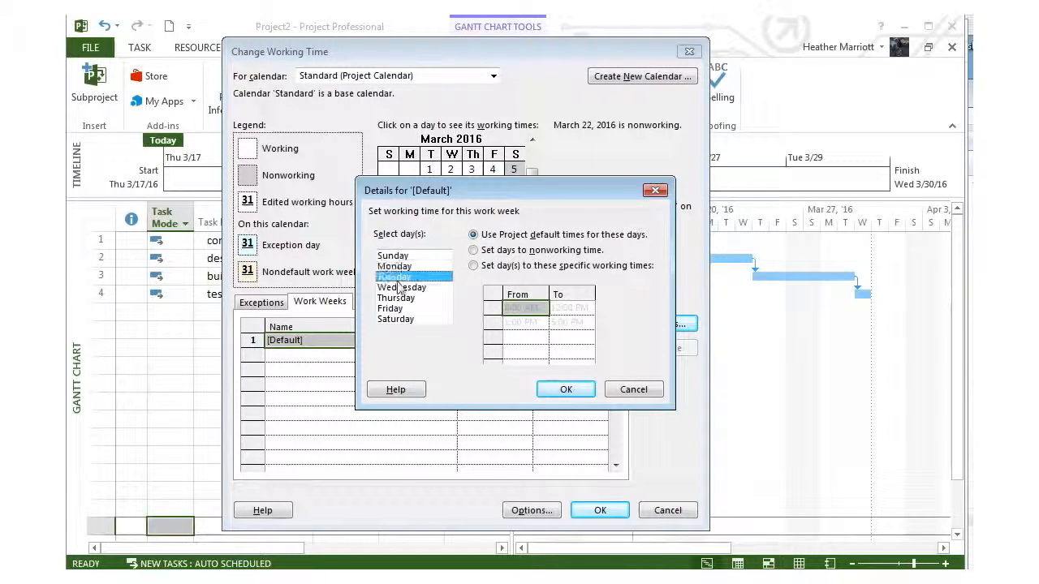
left_click(397, 298)
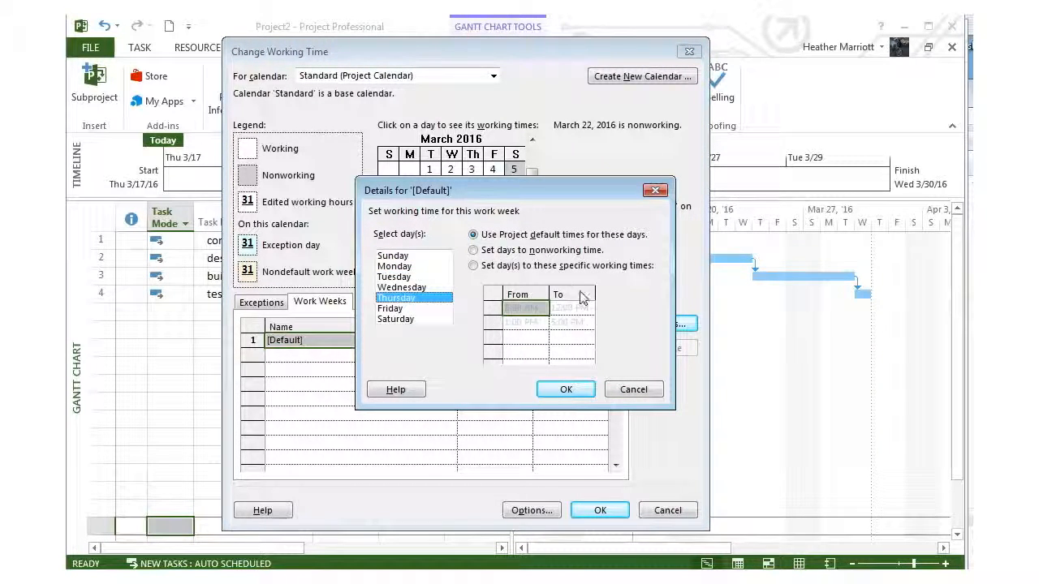
Step: Give Monday through Friday specific working times in the default work week, removing the 1:00 PM to 5:00 PM shift, and apply the calendar changes
left_click(404, 268)
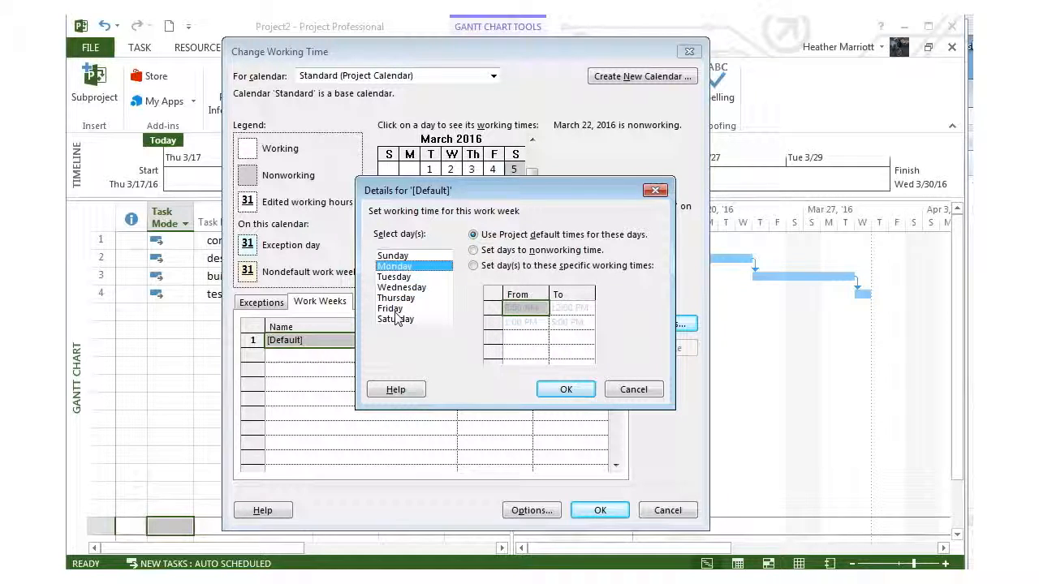
left_click(397, 310, "shift")
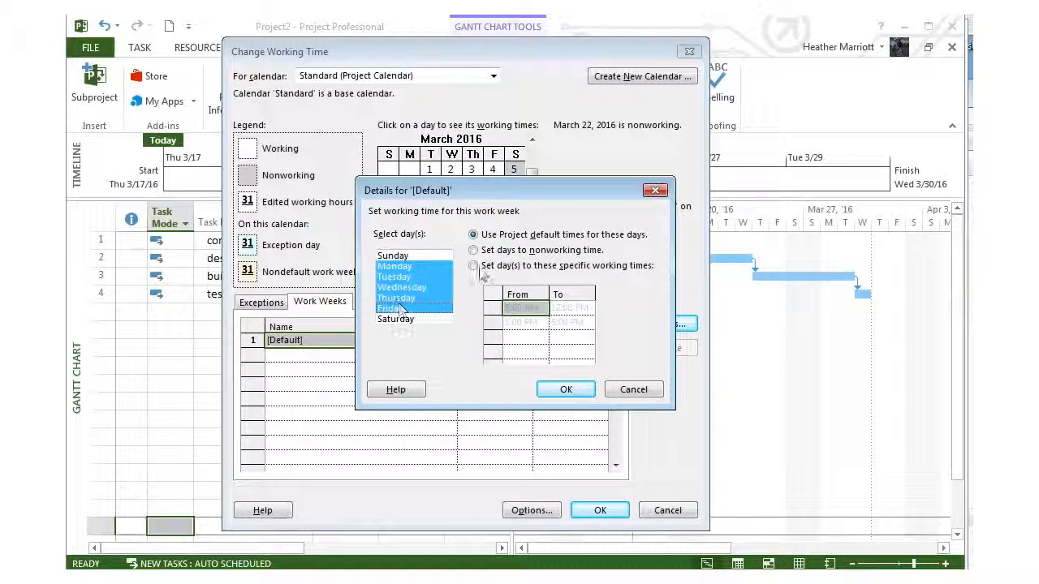
left_click(474, 267)
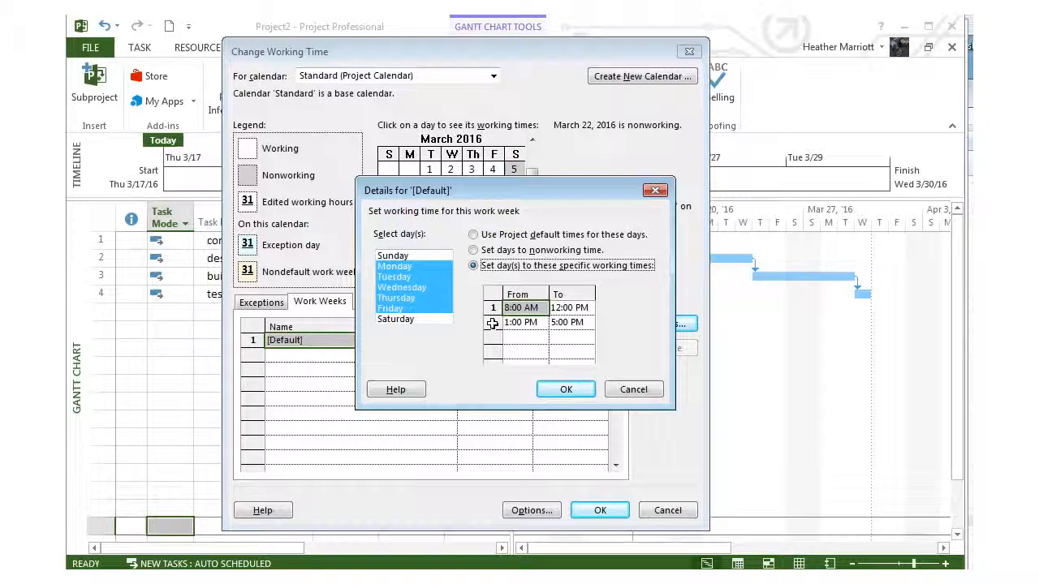
left_click(491, 324)
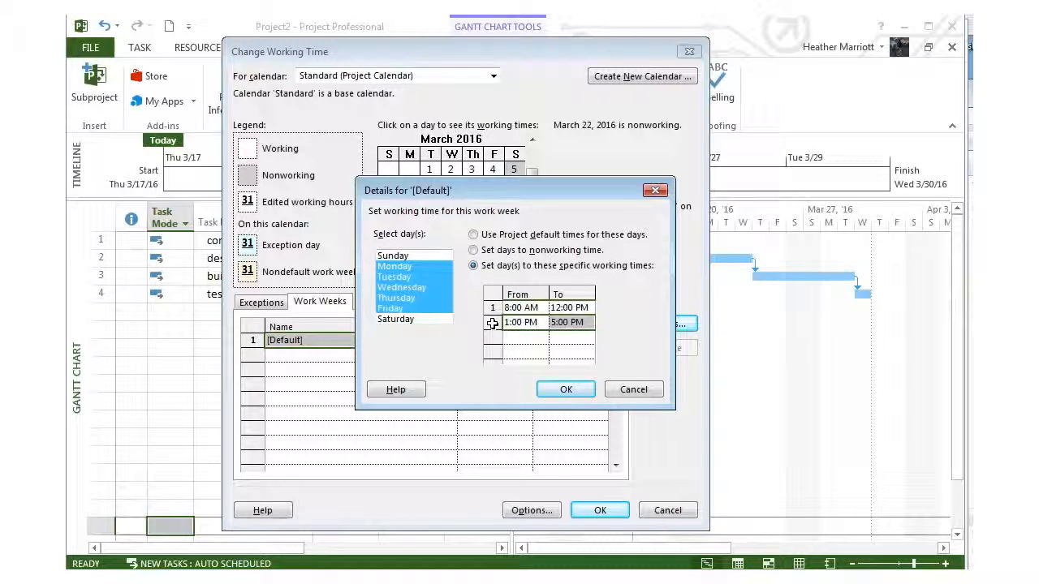
key("Delete")
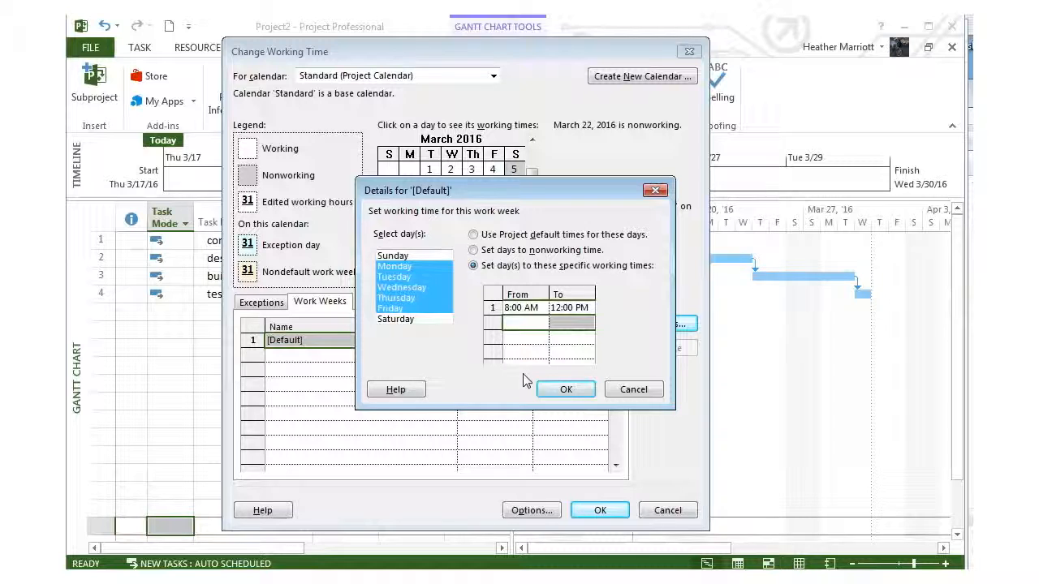
left_click(566, 390)
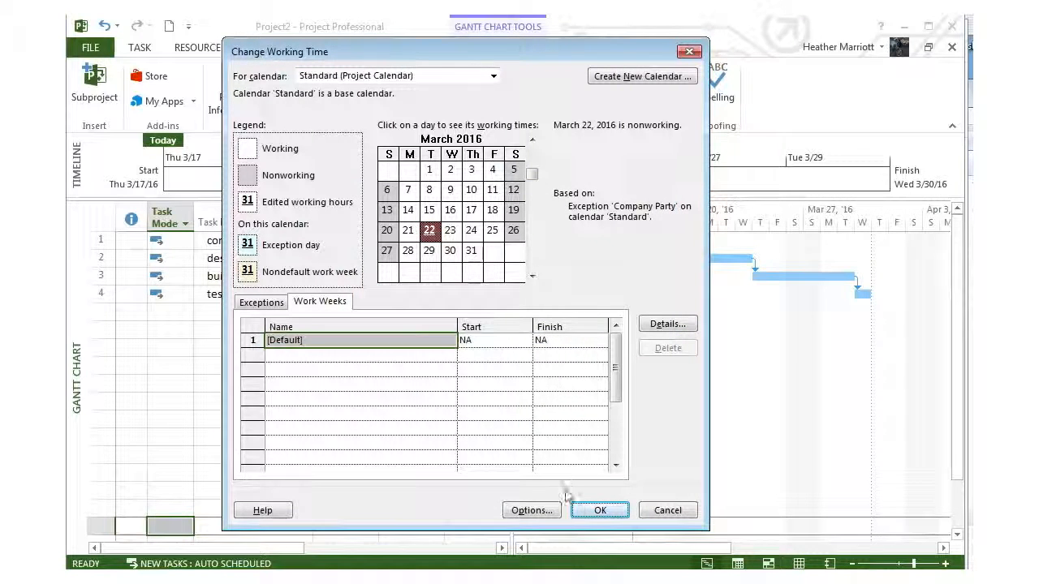
left_click(600, 510)
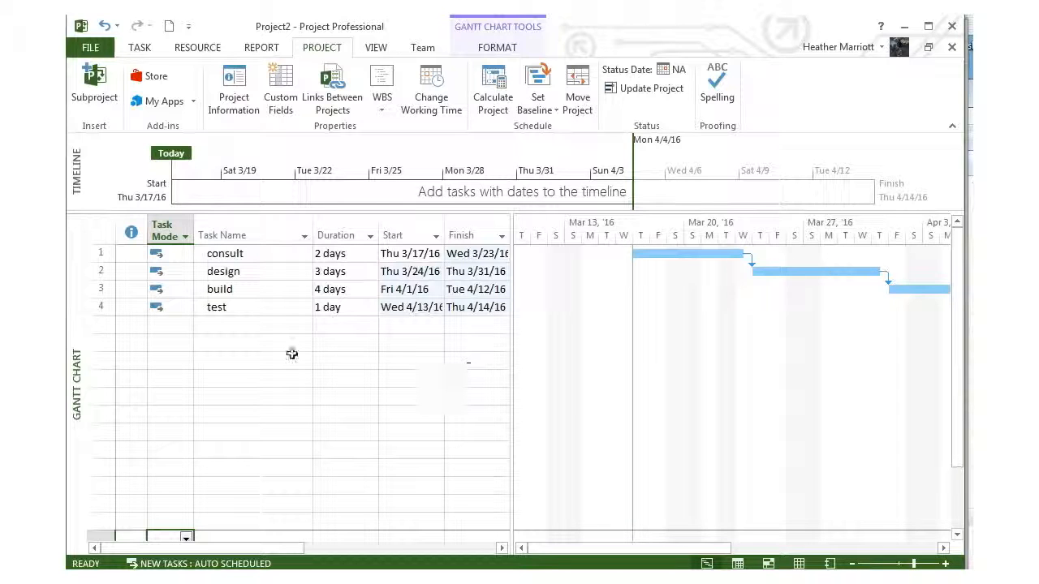
Step: Examine the test task's duration, start and finish dates, and its bar in the Gantt chart
left_click(224, 307)
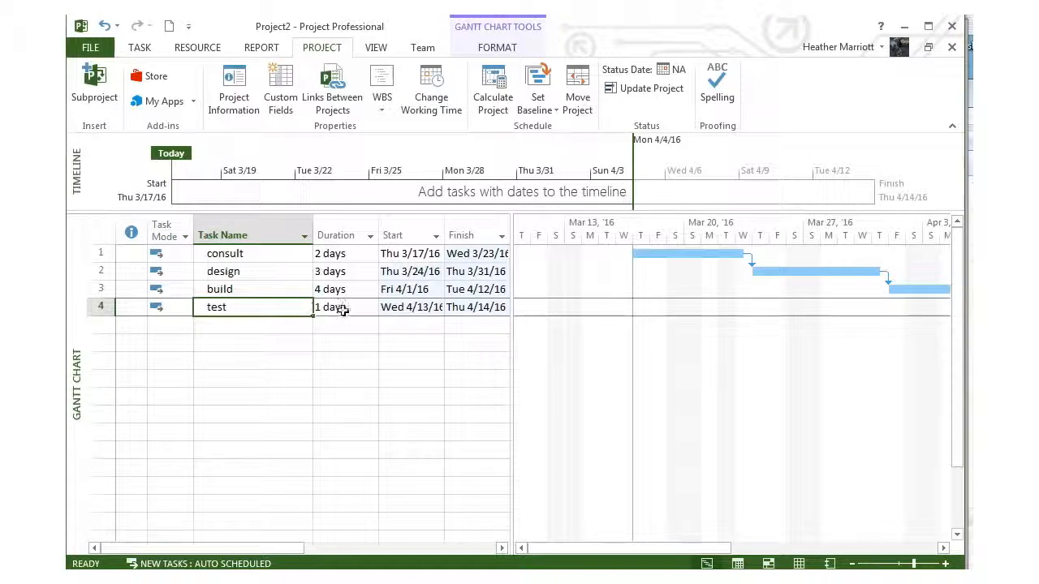
left_click(343, 310)
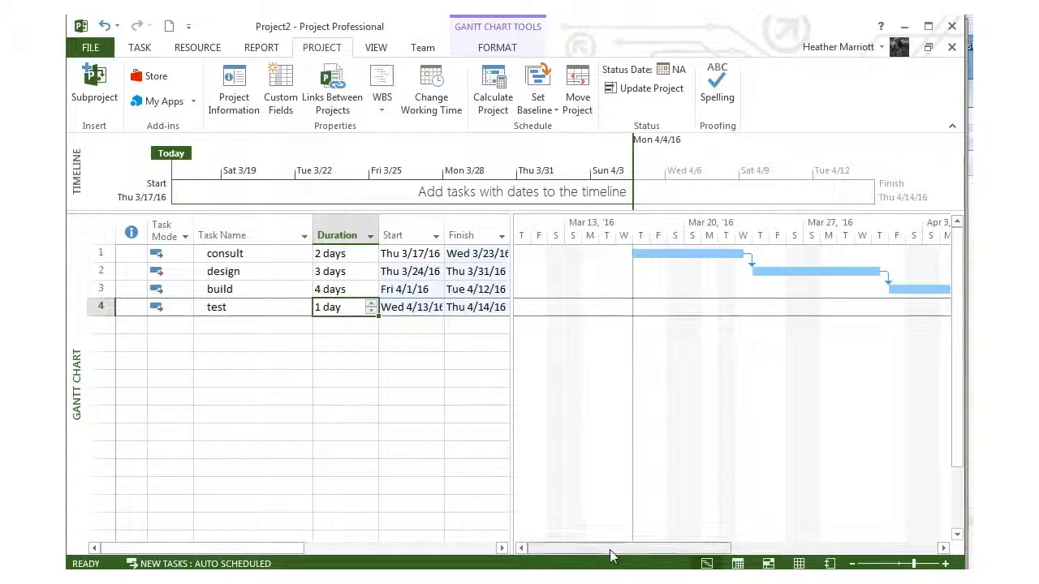
left_click_drag(613, 556, 807, 550)
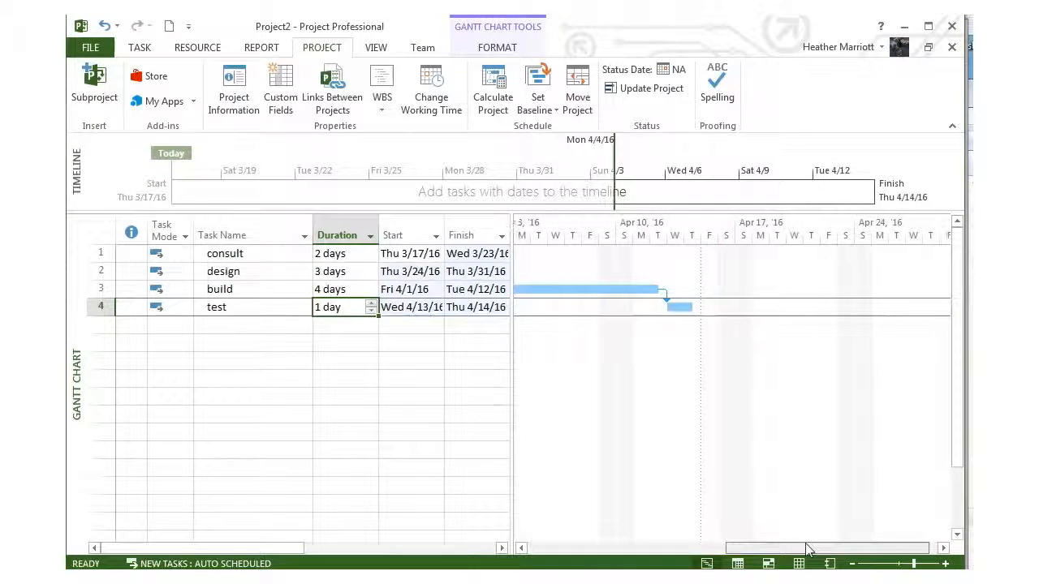
left_click(677, 306)
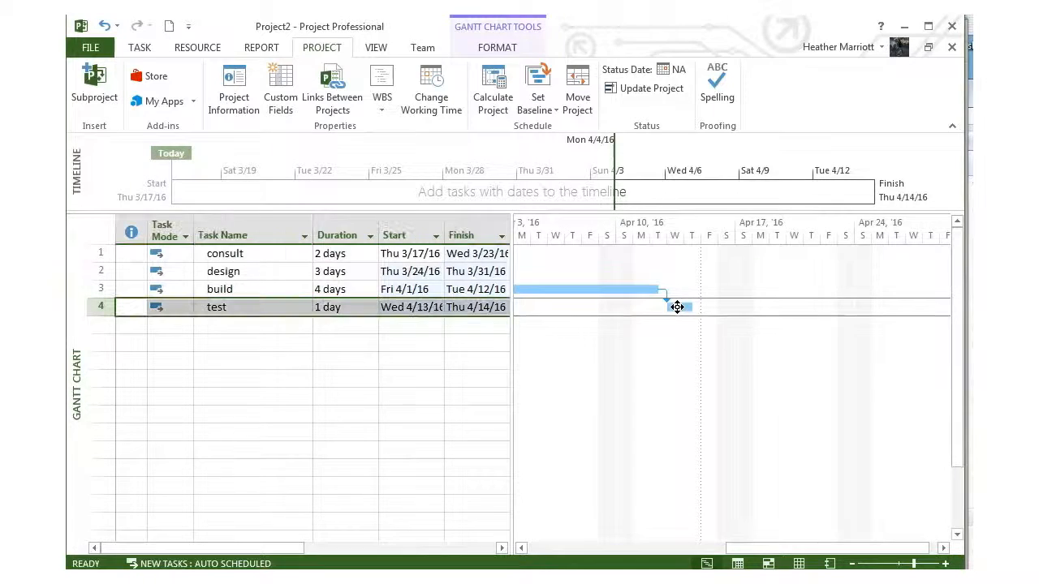
left_click(417, 307)
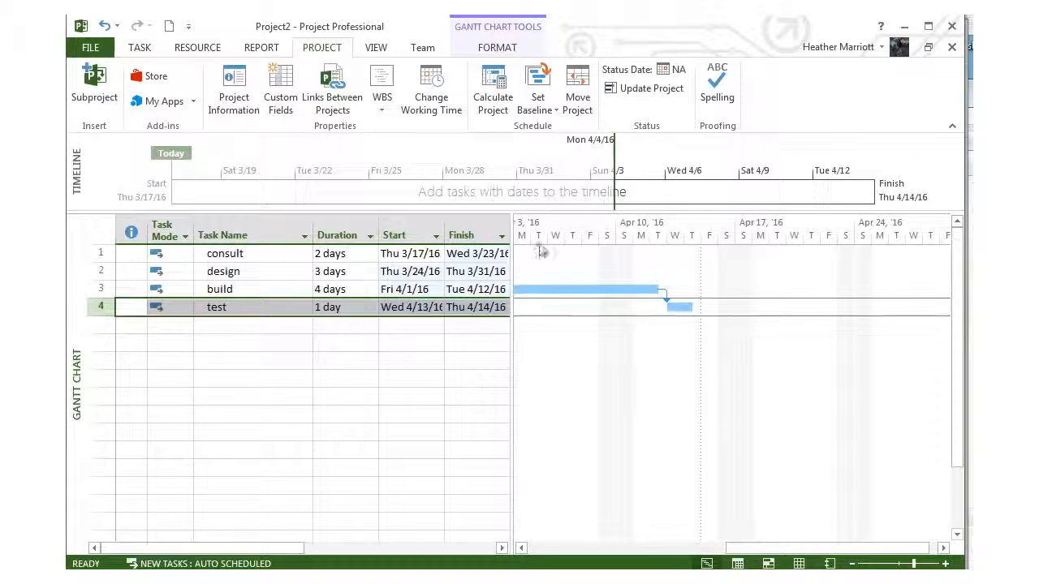
Step: Create a new base calendar named Intern as a copy of the Standard calendar
left_click(428, 97)
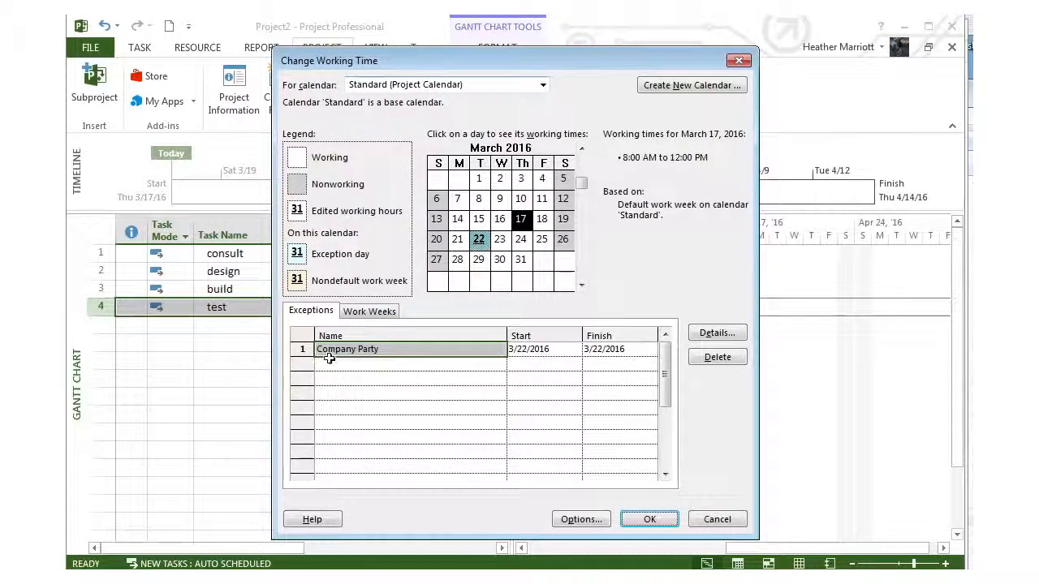
left_click(652, 89)
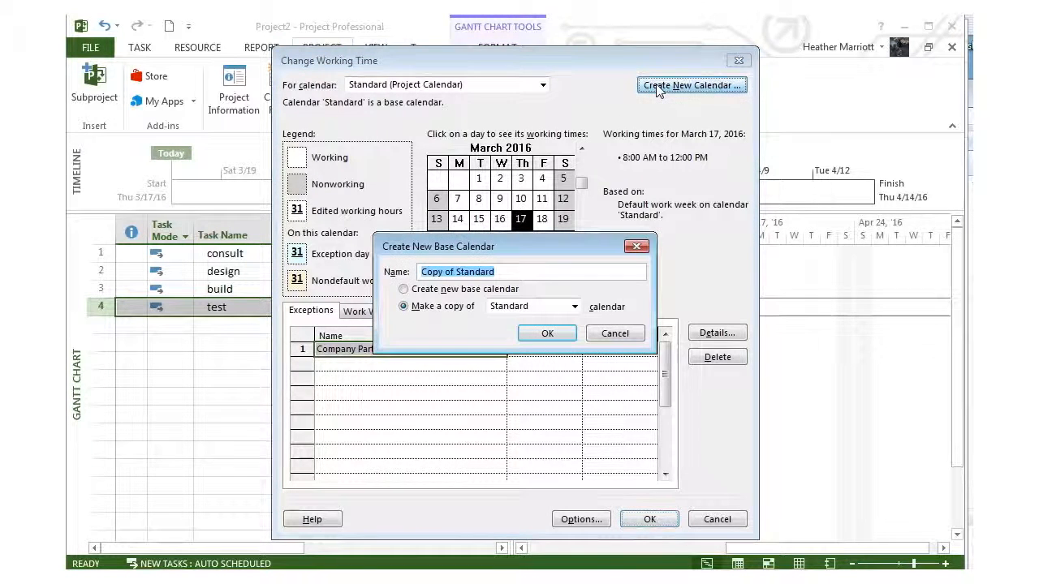
type("Intern")
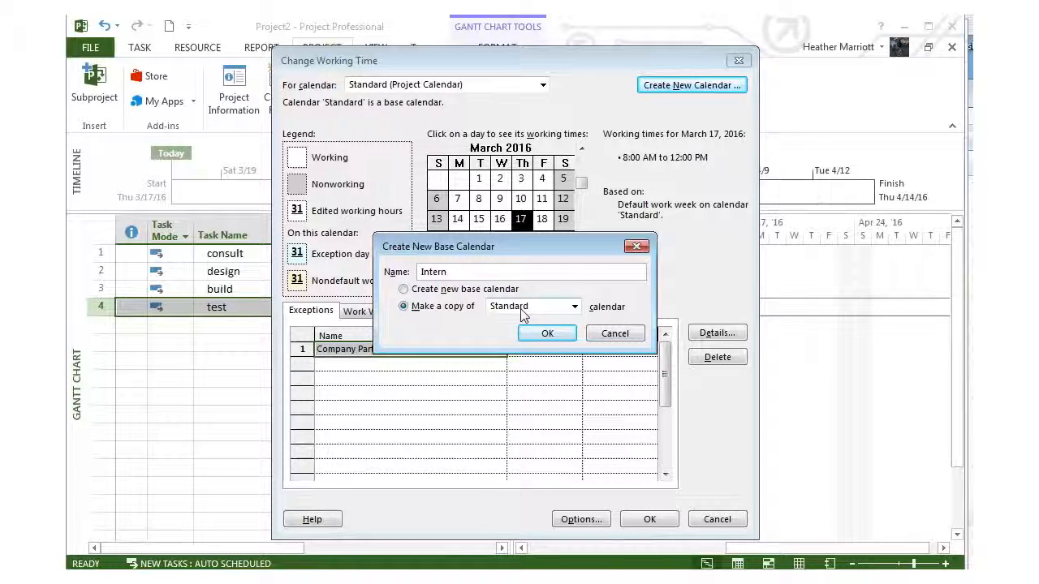
left_click(544, 334)
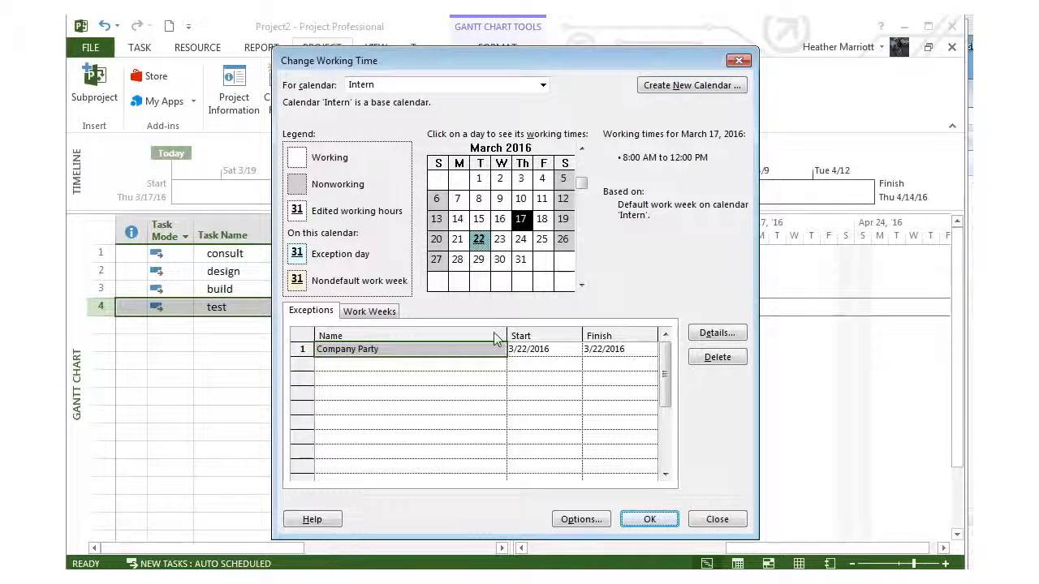
Step: Set Monday through Friday in the Intern calendar's default work week to 8:00 AM to 10:00 AM and apply the calendar changes
left_click(370, 312)
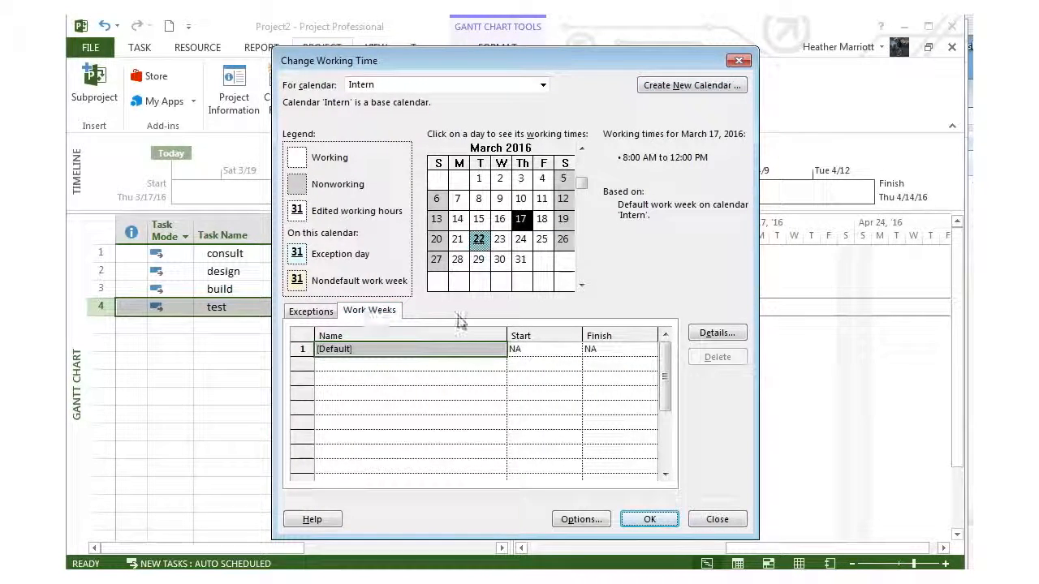
left_click(710, 334)
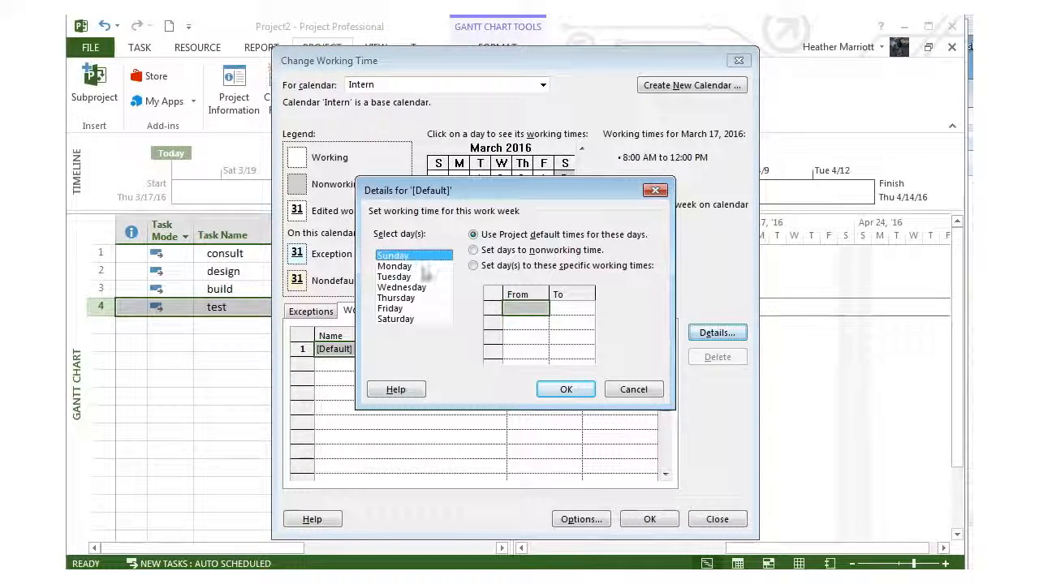
left_click(397, 266)
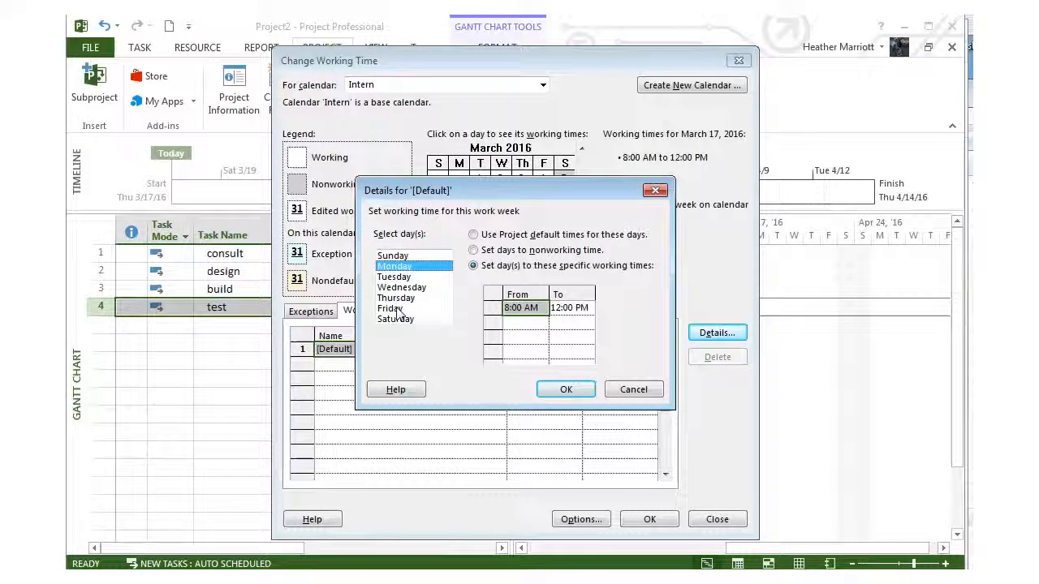
left_click(397, 310, "shift")
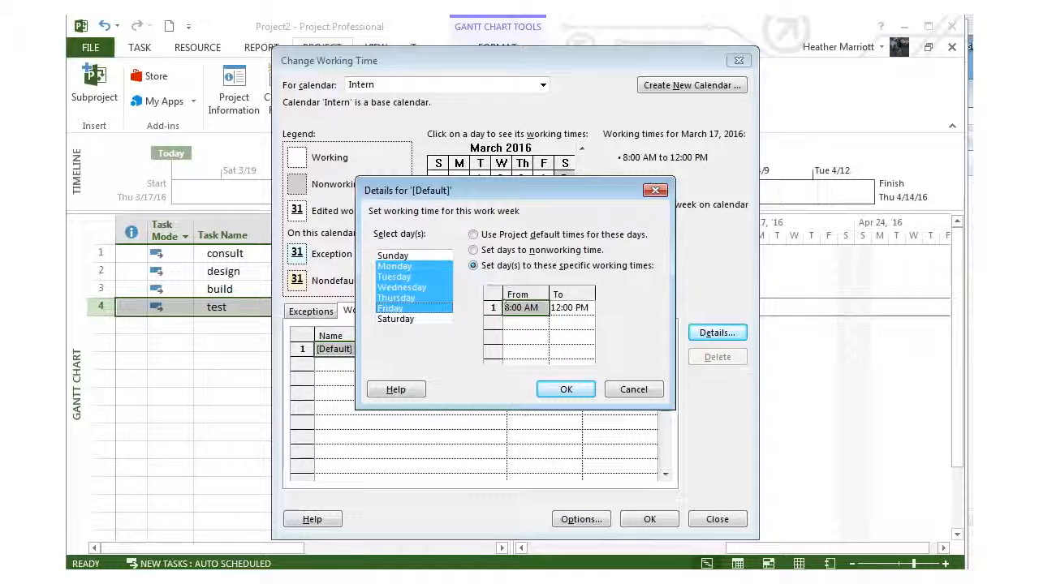
left_click(588, 308)
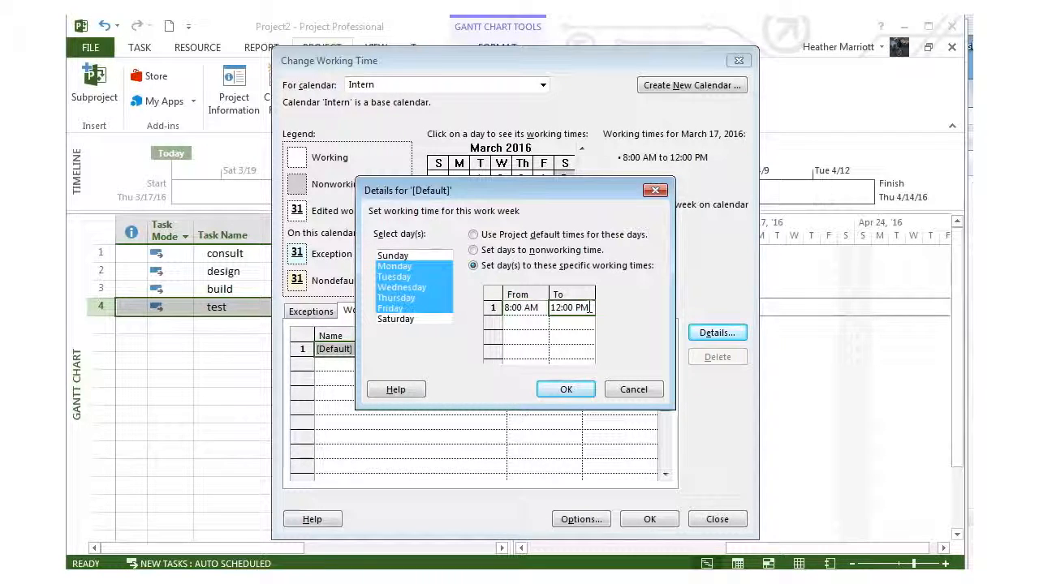
key("BackSpace")
key("BackSpace")
key("BackSpace")
key("BackSpace")
key("BackSpace")
key("BackSpace")
key("BackSpace")
key("BackSpace")
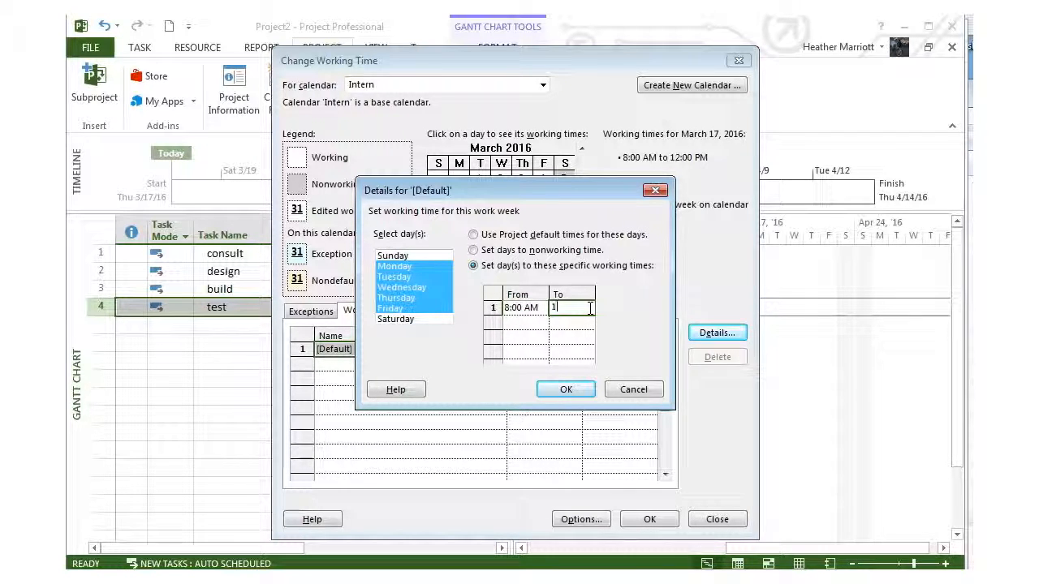
type("10")
left_click(526, 322)
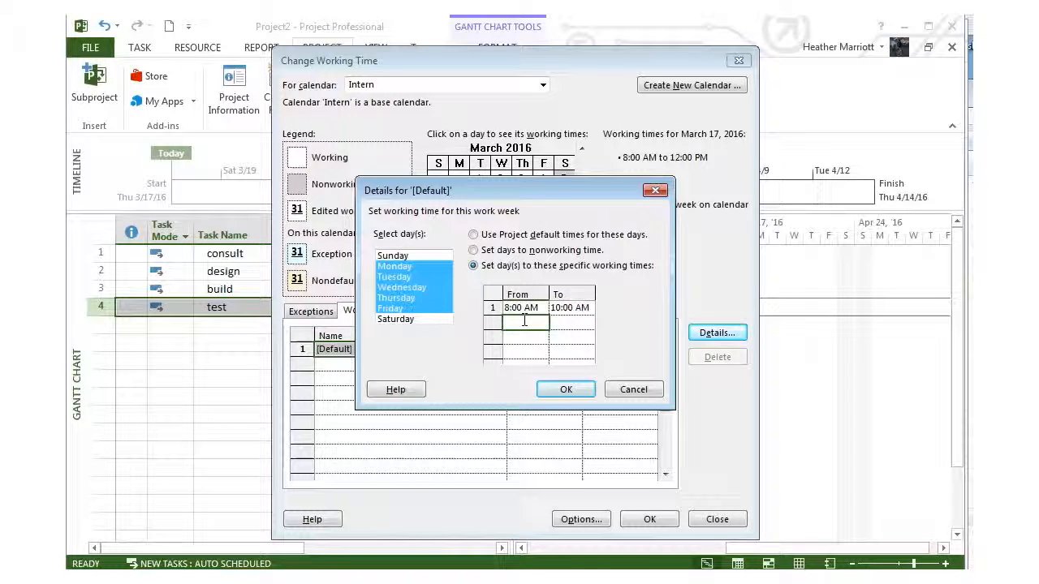
left_click(564, 390)
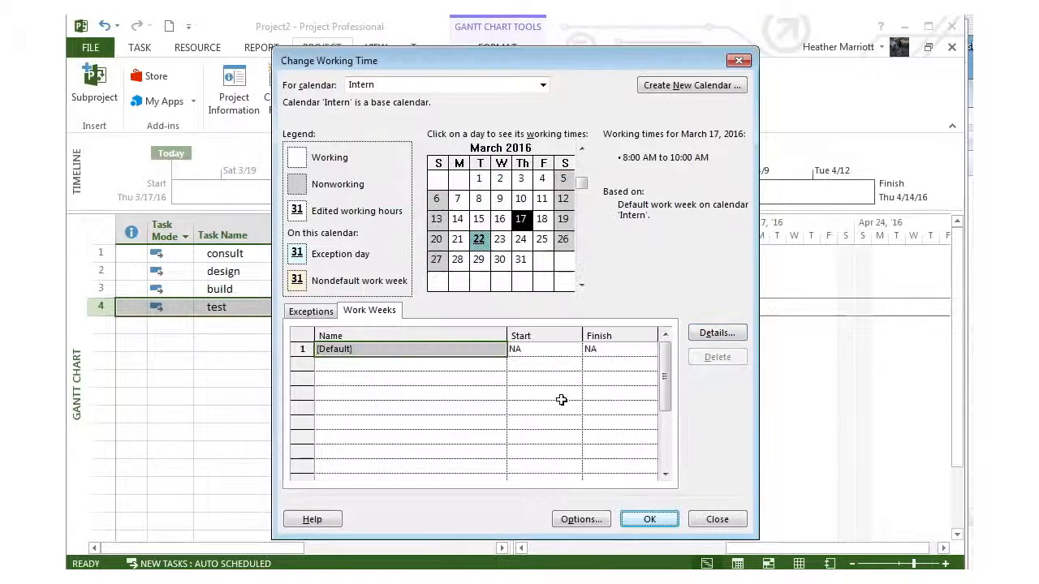
left_click(651, 519)
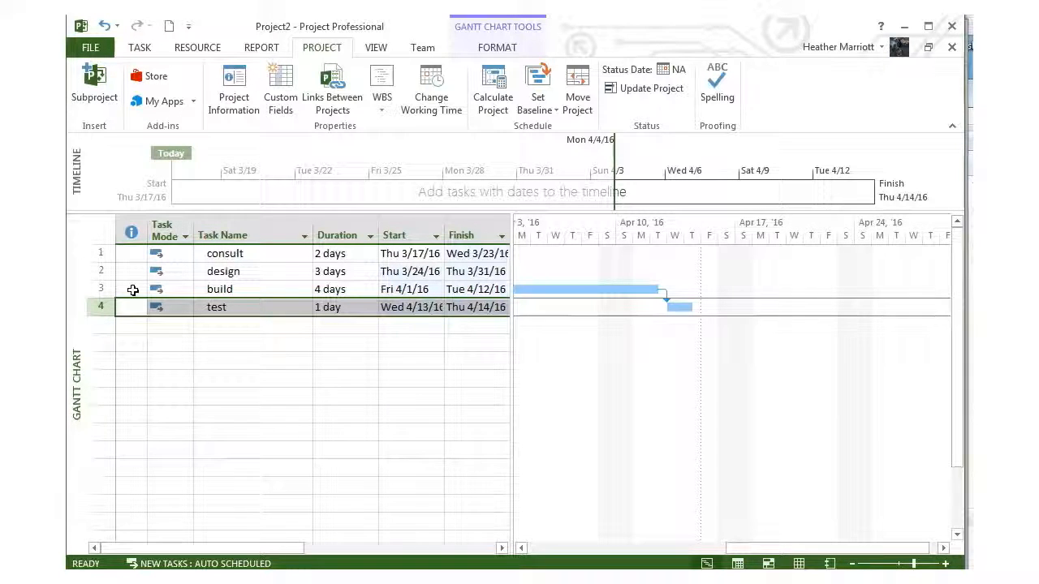
Step: Assign the Intern calendar to the test task and check the task's calendar indicator
double_click(238, 308)
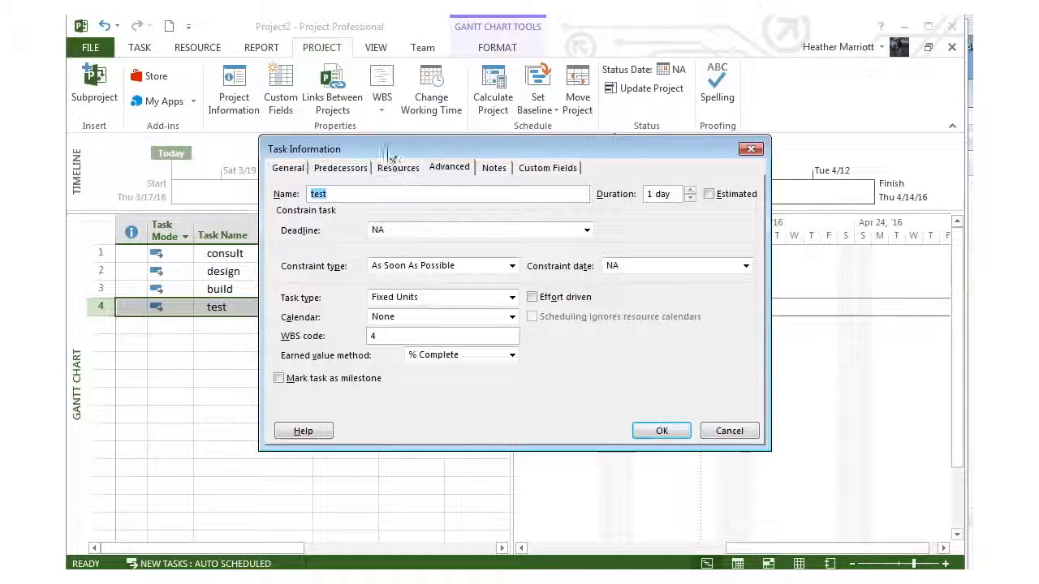
left_click_drag(389, 150, 534, 229)
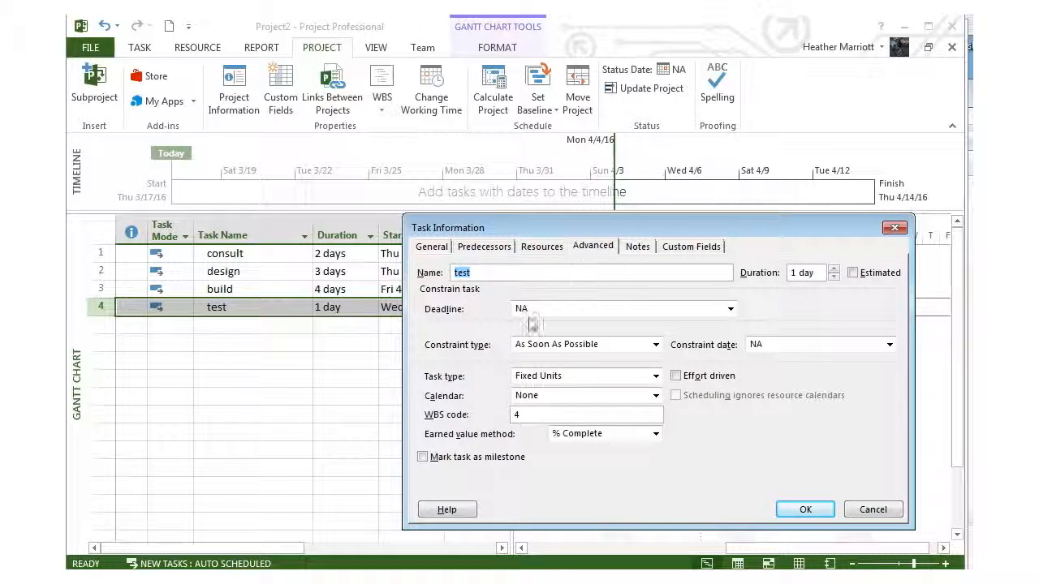
left_click(655, 394)
left_click(590, 435)
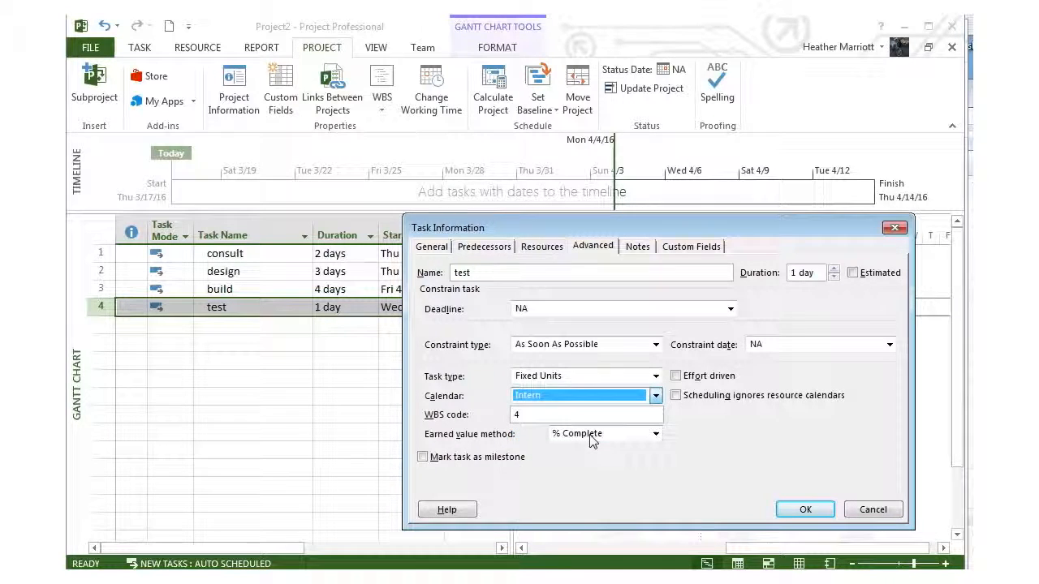
left_click_drag(658, 235, 650, 332)
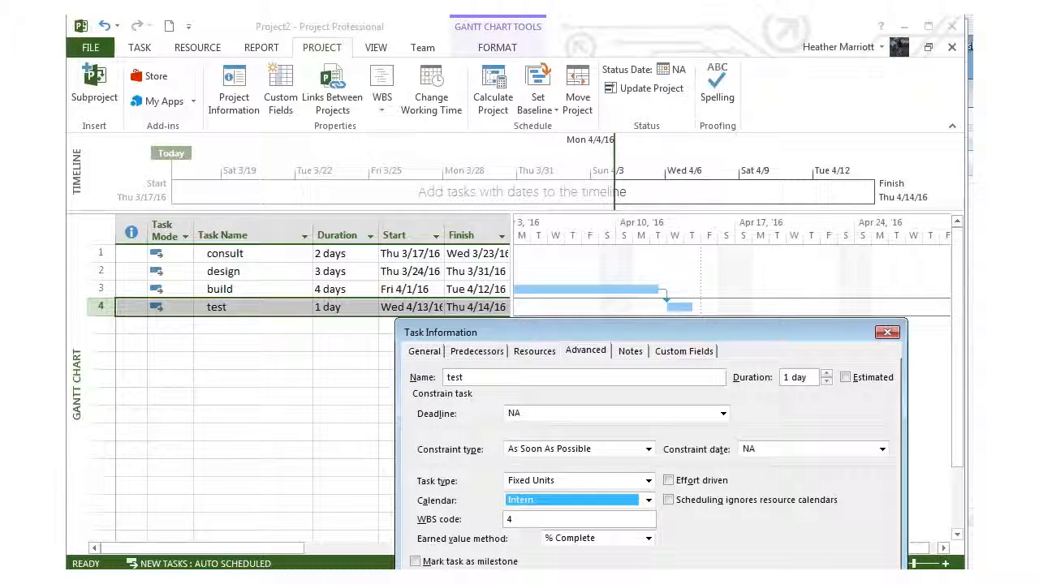
key("Return")
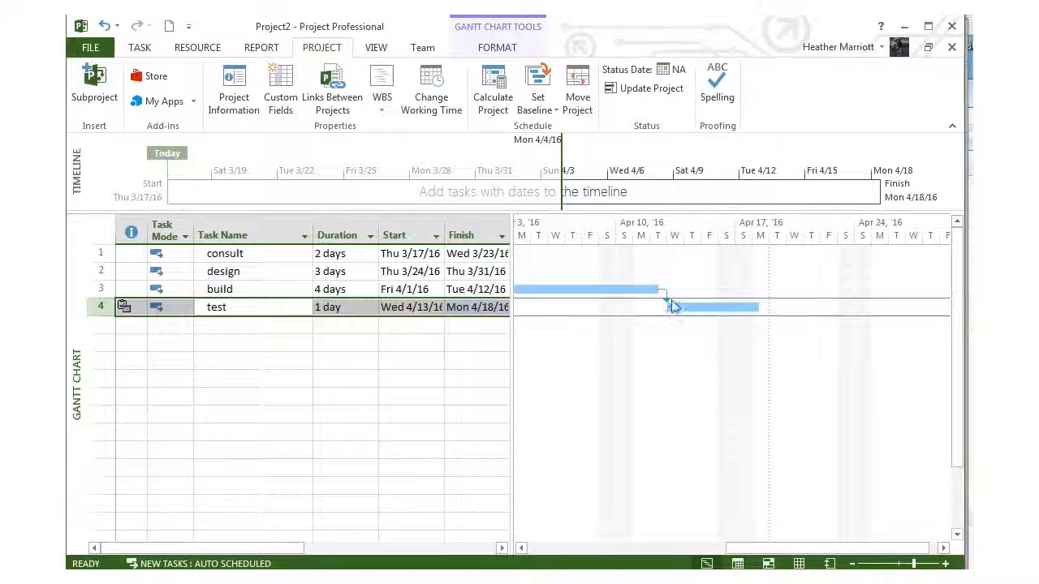
left_click(280, 326)
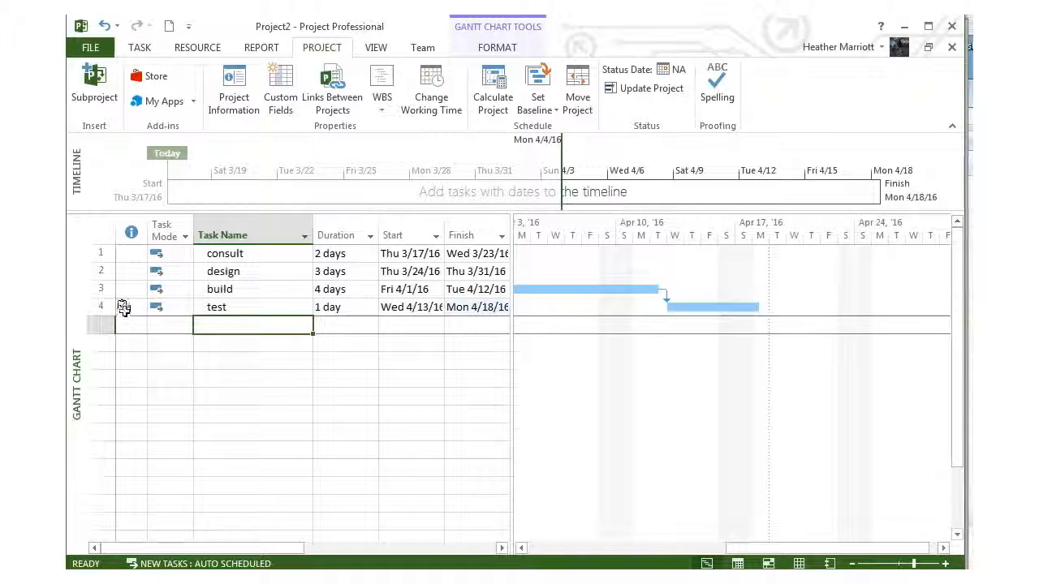
mouse_move(123, 307)
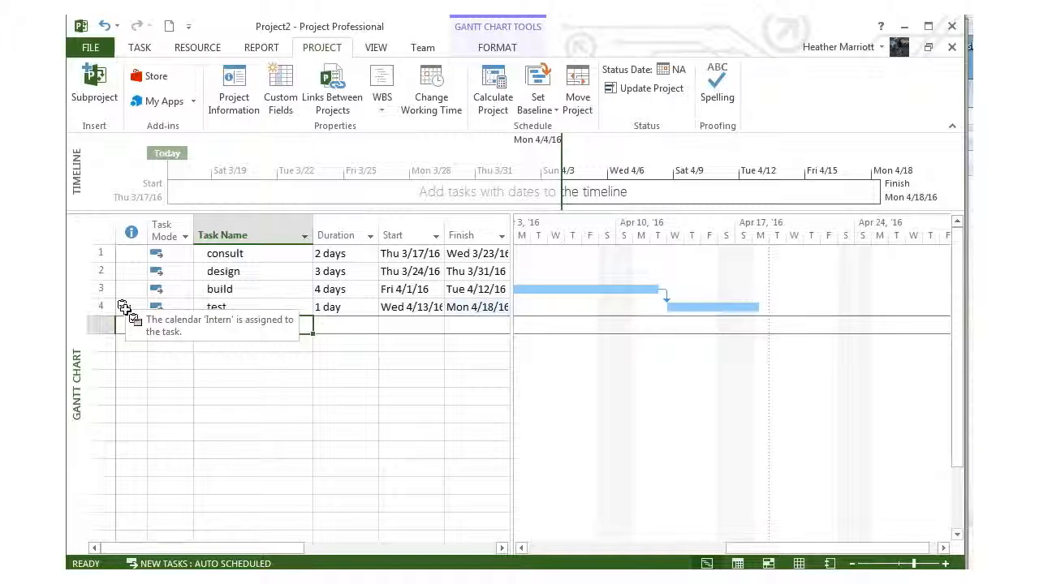